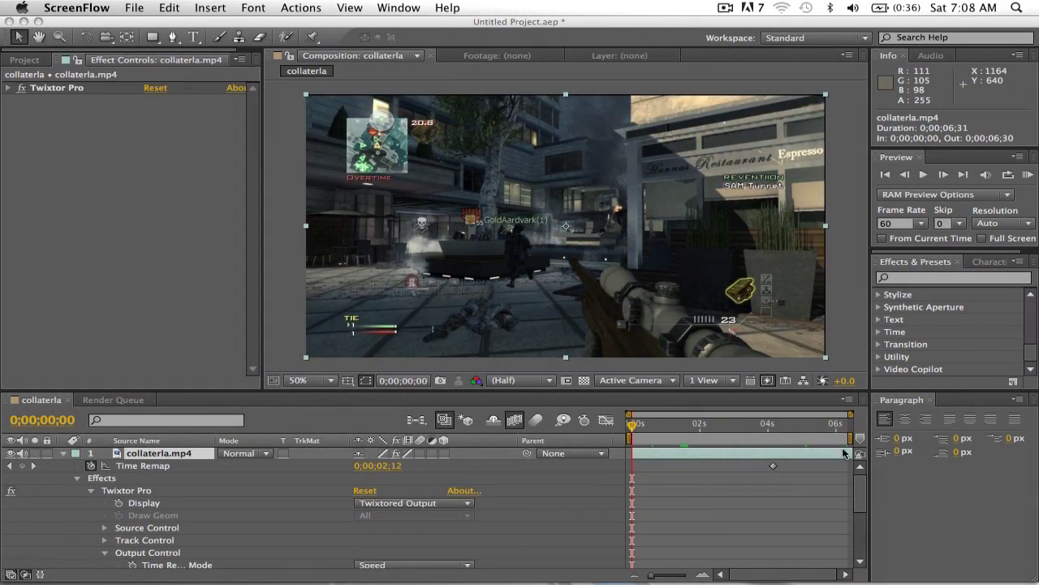
Step: Bring After Effects forward, preview the collaterla gameplay clip, and expand the Video Copilot effects group
{"action": "left_click", "coordinate": [826, 96]}
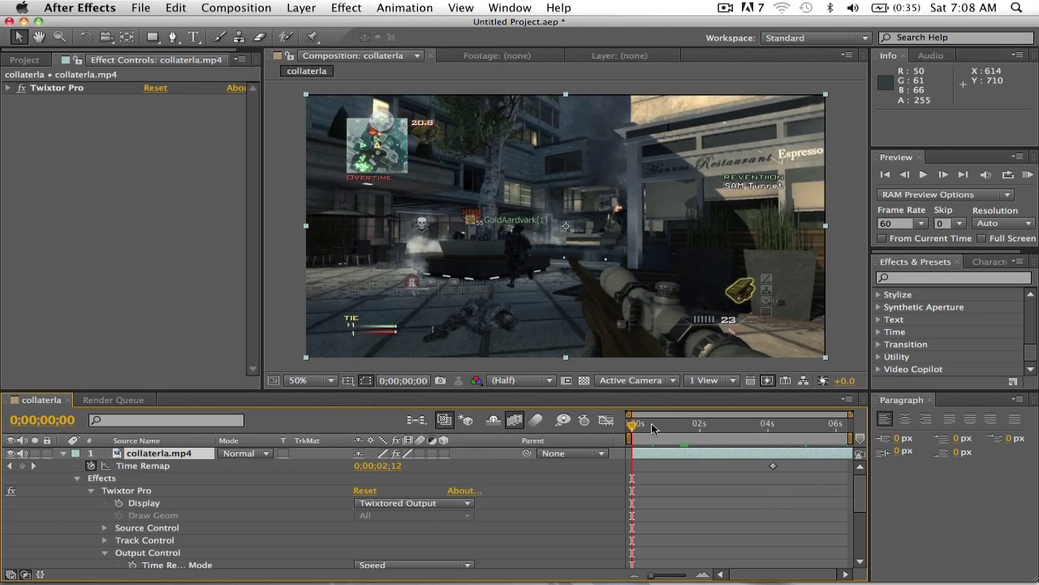
{"action": "mouse_move", "coordinate": [631, 426]}
{"action": "left_mouse_down"}
{"action": "mouse_move", "coordinate": [744, 428]}
{"action": "mouse_move", "coordinate": [640, 439]}
{"action": "mouse_move", "coordinate": [782, 435]}
{"action": "mouse_move", "coordinate": [689, 434]}
{"action": "mouse_move", "coordinate": [611, 449]}
{"action": "left_mouse_up"}
{"action": "left_click", "coordinate": [879, 369]}
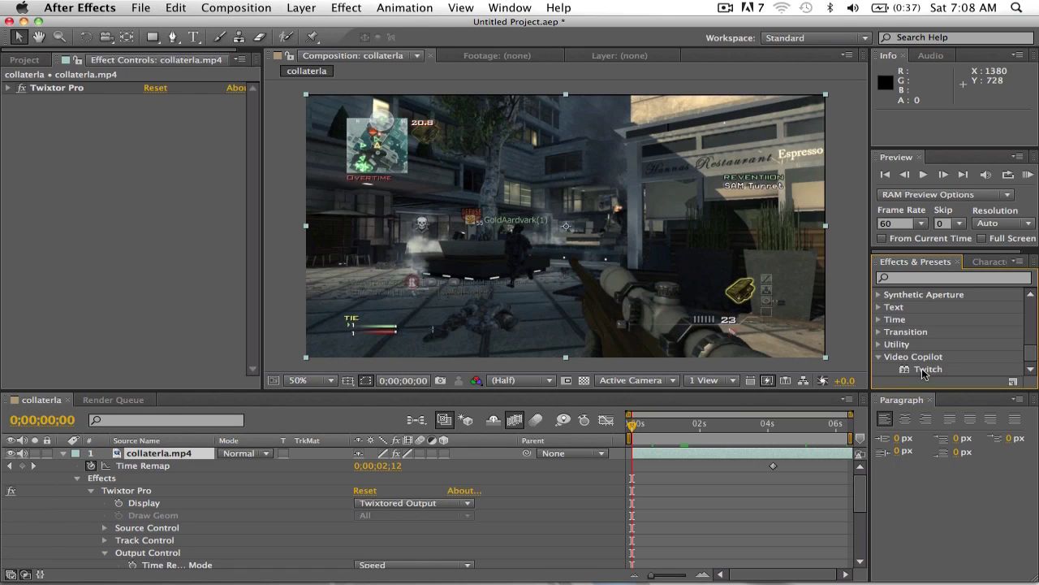
Step: Put Video Copilot's Twitch on the collaterla.mp4 layer, giving Amount 100 and speed 5
{"action": "left_click_drag", "start_coordinate": [923, 373], "coordinate": [714, 414]}
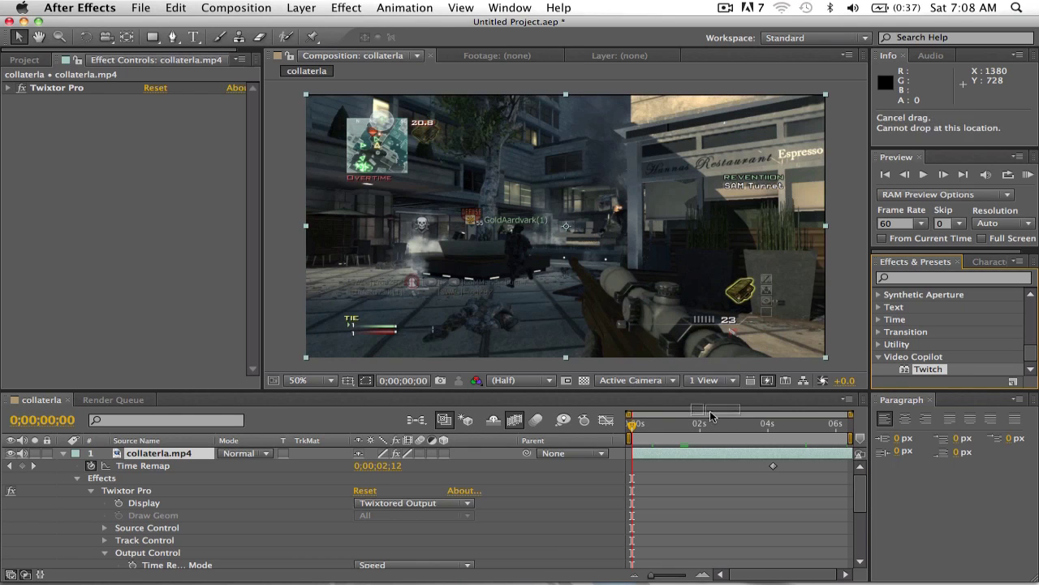
{"action": "left_click_drag", "start_coordinate": [715, 414], "coordinate": [641, 455]}
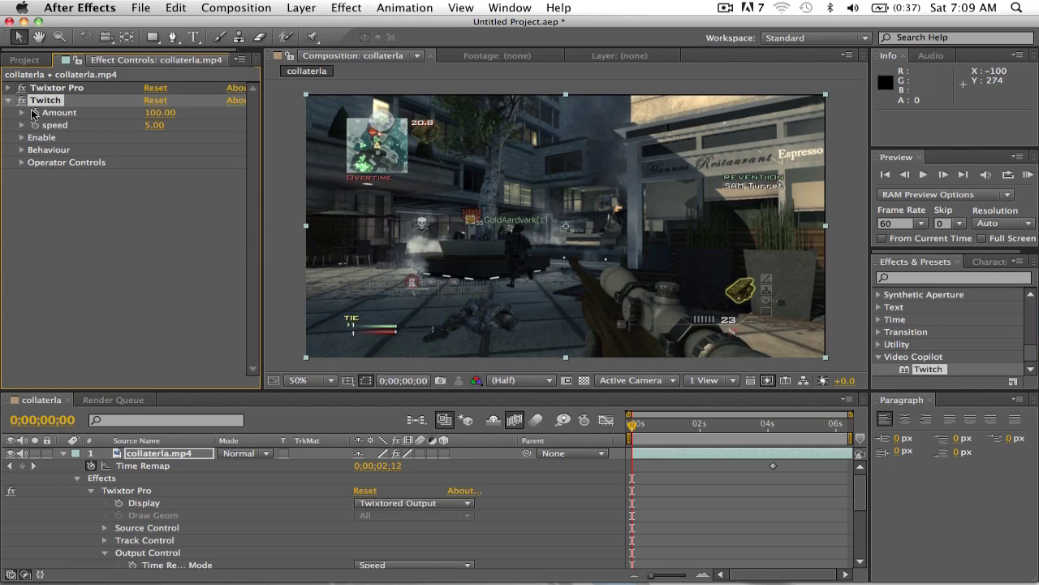
Step: Set a Twitch Amount keyframe at frame 0;00;00;43 and expand the Enable options
{"action": "left_click_drag", "start_coordinate": [643, 430], "coordinate": [613, 433]}
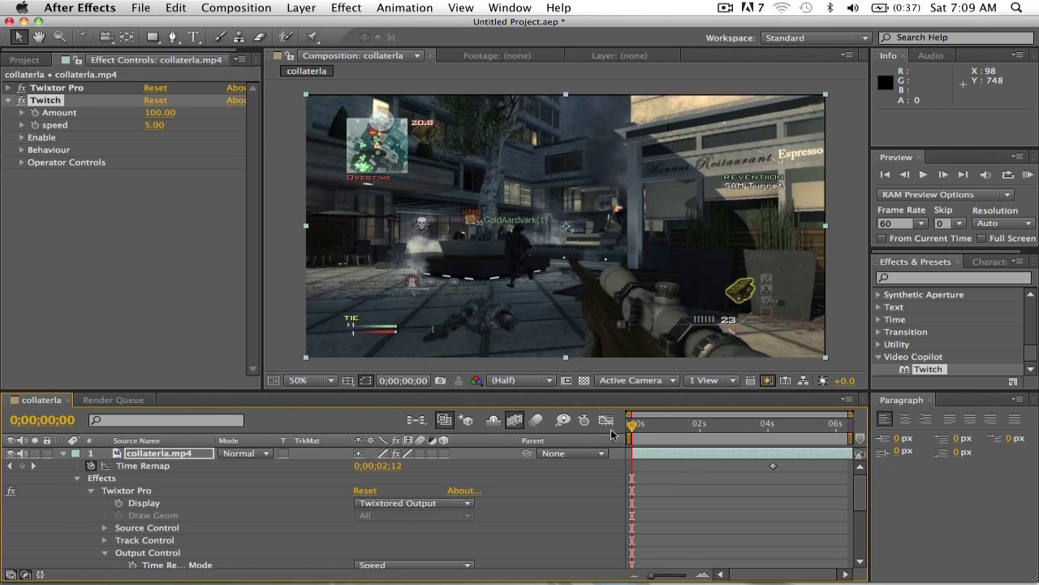
{"action": "left_click_drag", "start_coordinate": [609, 429], "coordinate": [655, 430]}
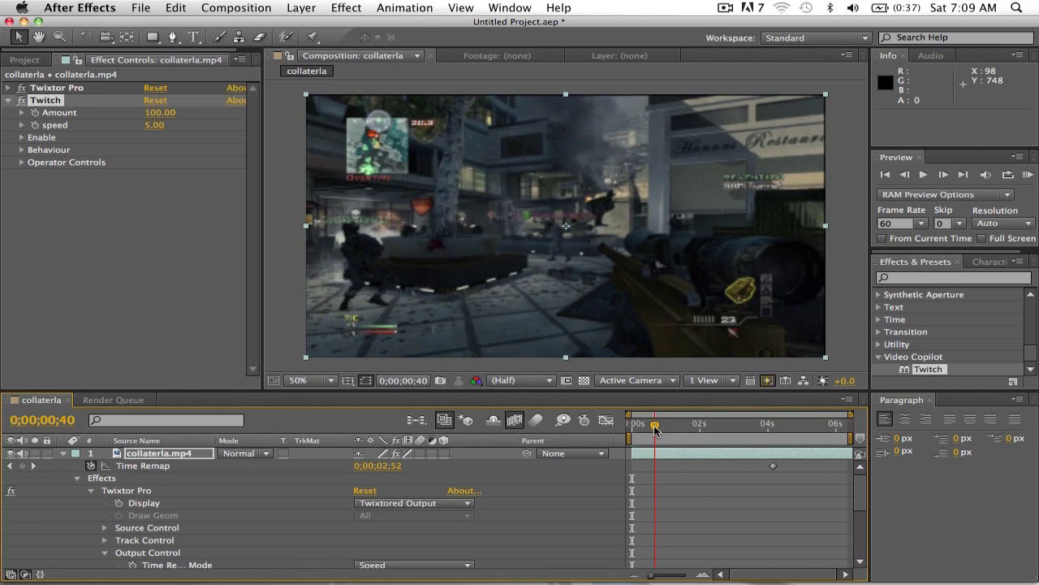
{"action": "left_click_drag", "start_coordinate": [656, 431], "coordinate": [658, 431]}
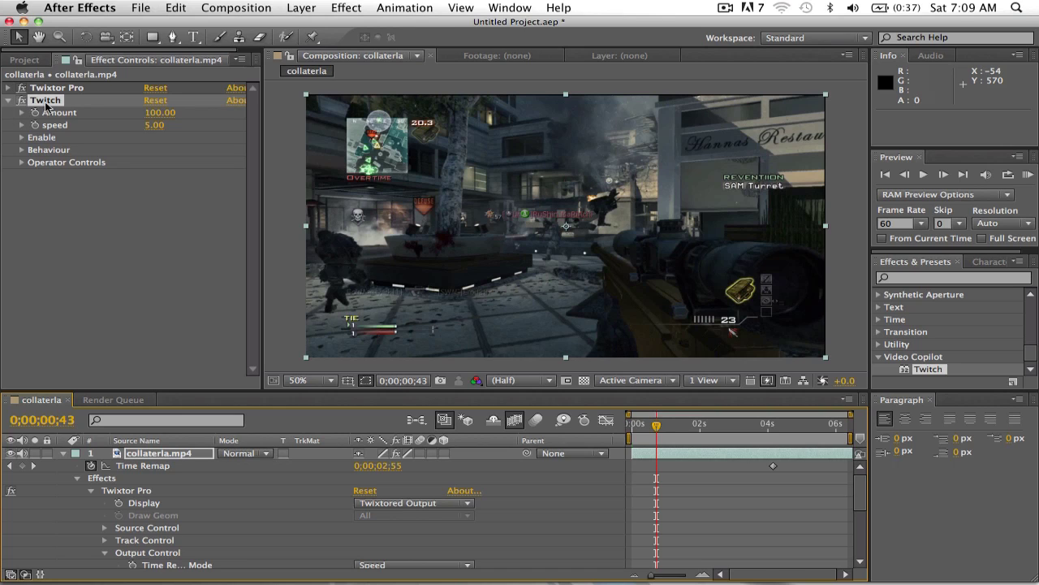
{"action": "left_click", "coordinate": [35, 112]}
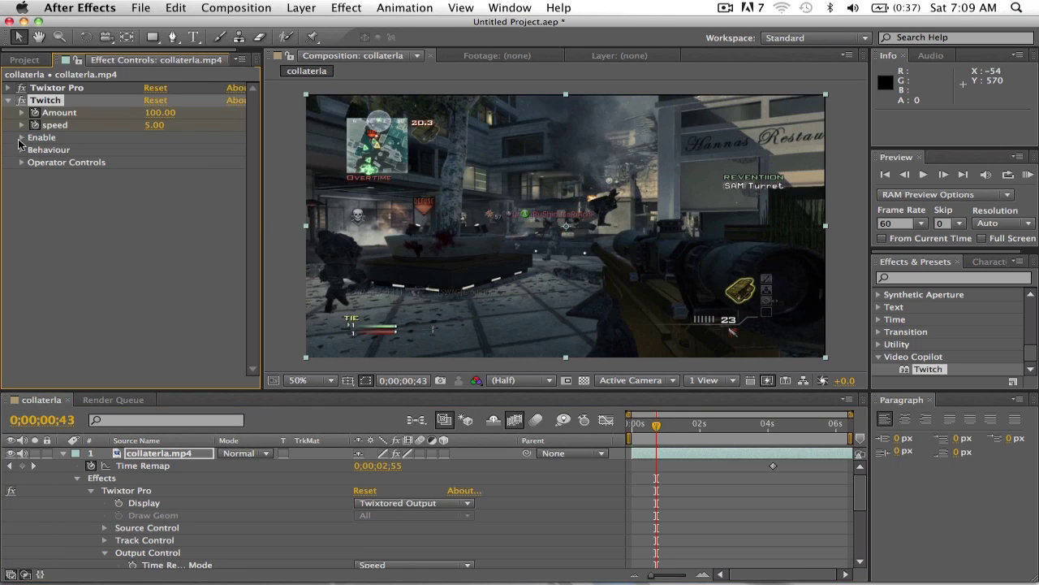
{"action": "left_click", "coordinate": [21, 138]}
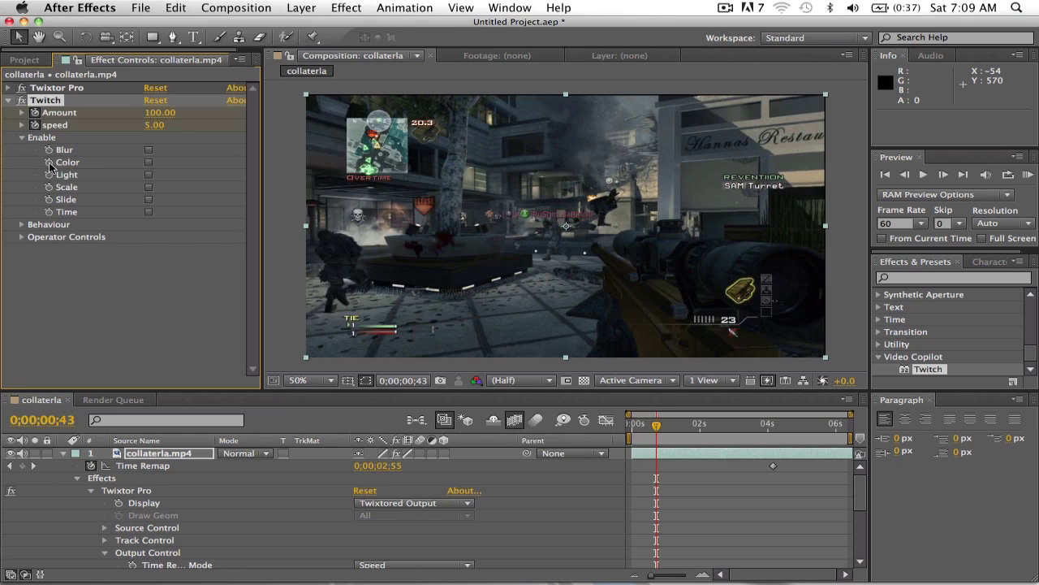
Step: Enable the Light twitch and make the Color twitch's Colorize colour neon green
{"action": "left_click", "coordinate": [149, 176]}
{"action": "left_click", "coordinate": [22, 237]}
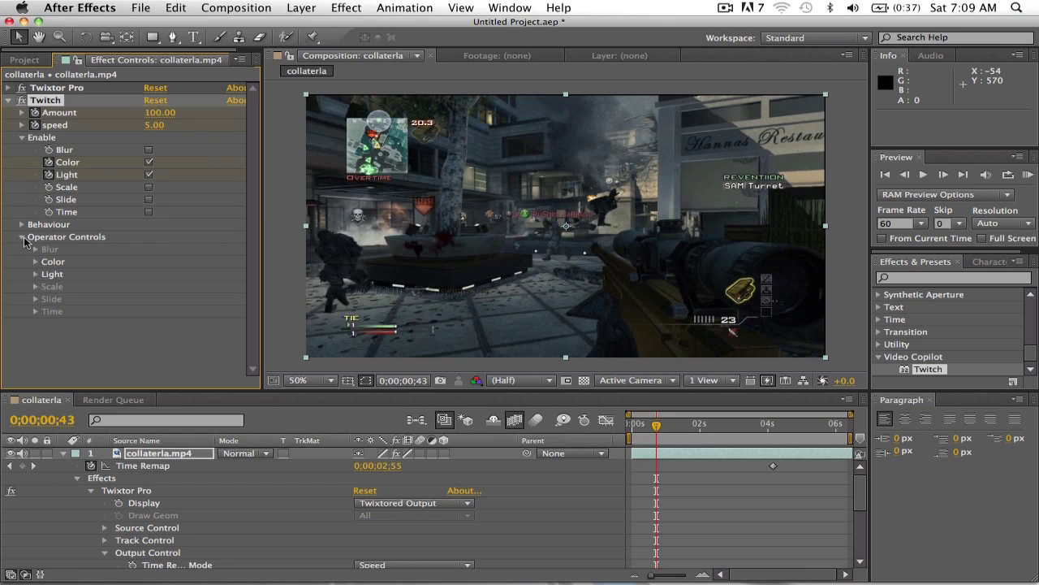
{"action": "left_click", "coordinate": [36, 261]}
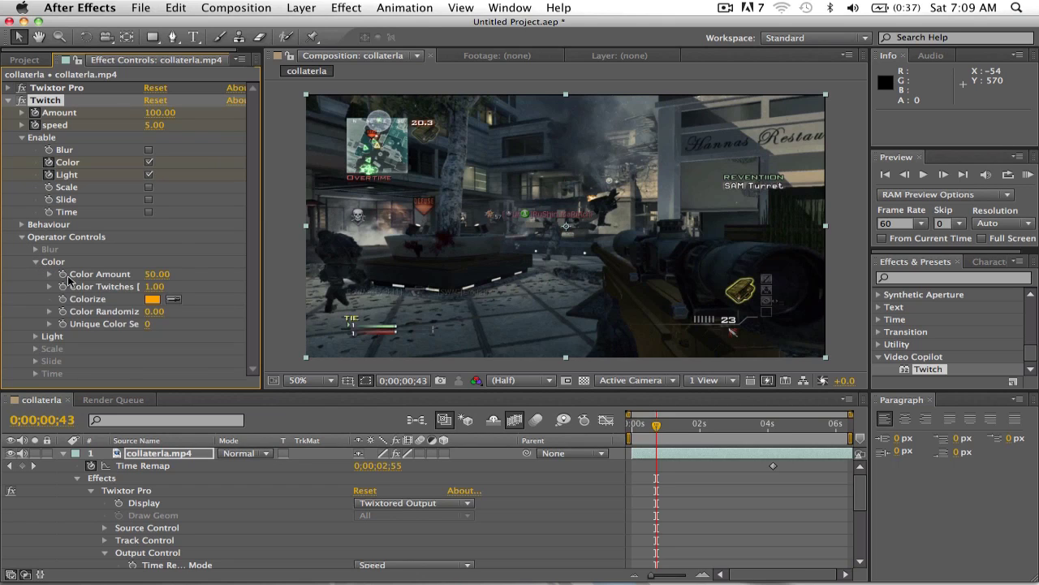
{"action": "left_click", "coordinate": [151, 300]}
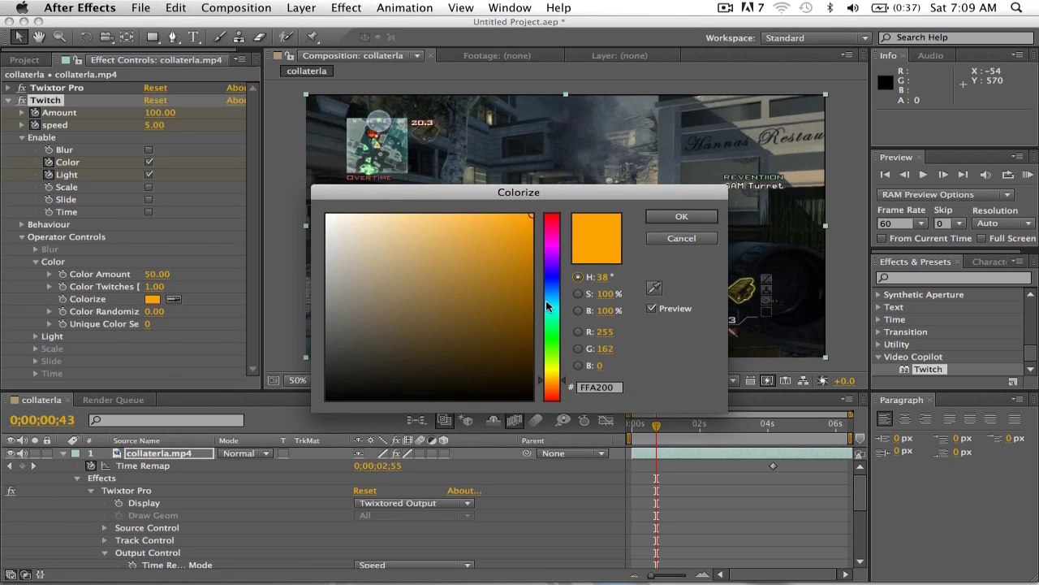
{"action": "left_click_drag", "start_coordinate": [558, 333], "coordinate": [559, 335]}
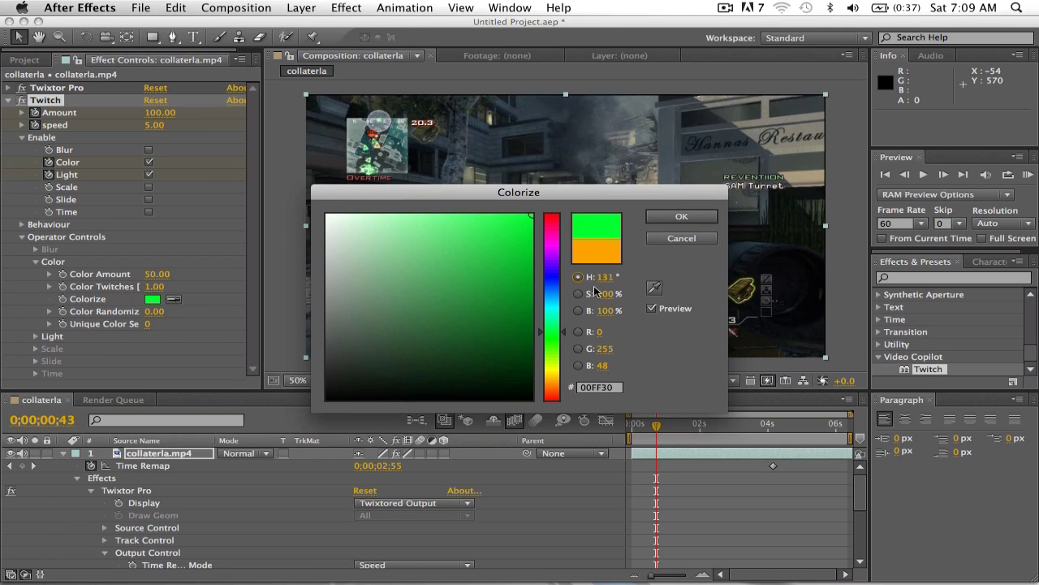
{"action": "left_click", "coordinate": [666, 217]}
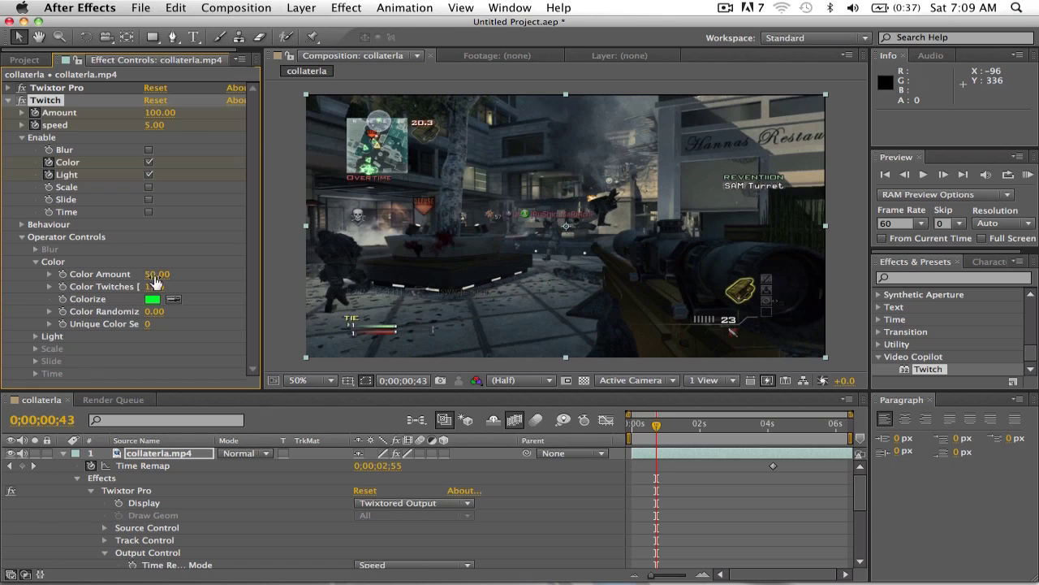
{"action": "left_click", "coordinate": [149, 325]}
{"action": "type", "text": "8"}
Step: Set Unique Color Seed to 8, raise Light Amount to 116, and scrub past four seconds
{"action": "left_click", "coordinate": [198, 326]}
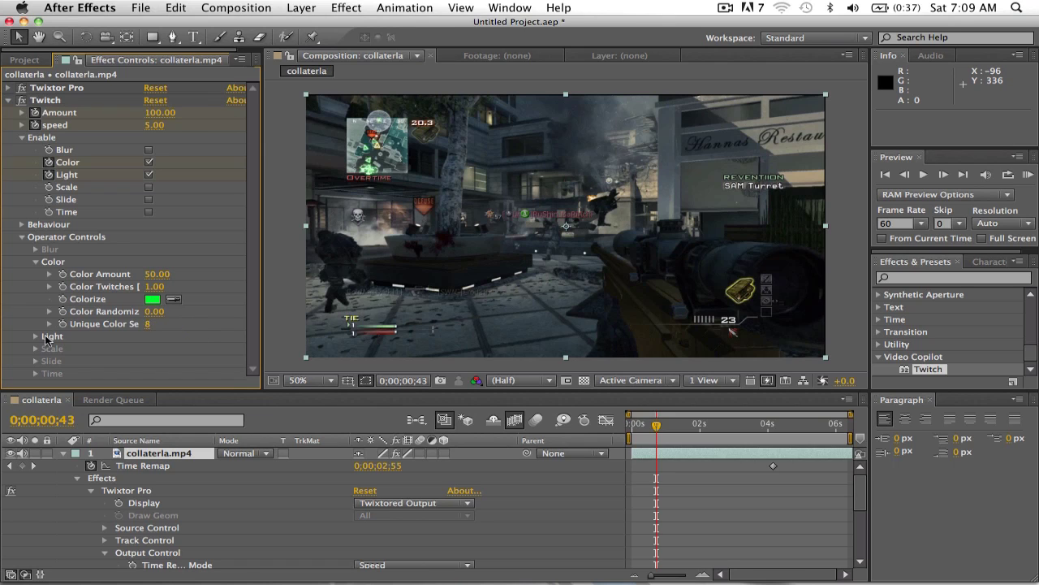
{"action": "left_click", "coordinate": [35, 335]}
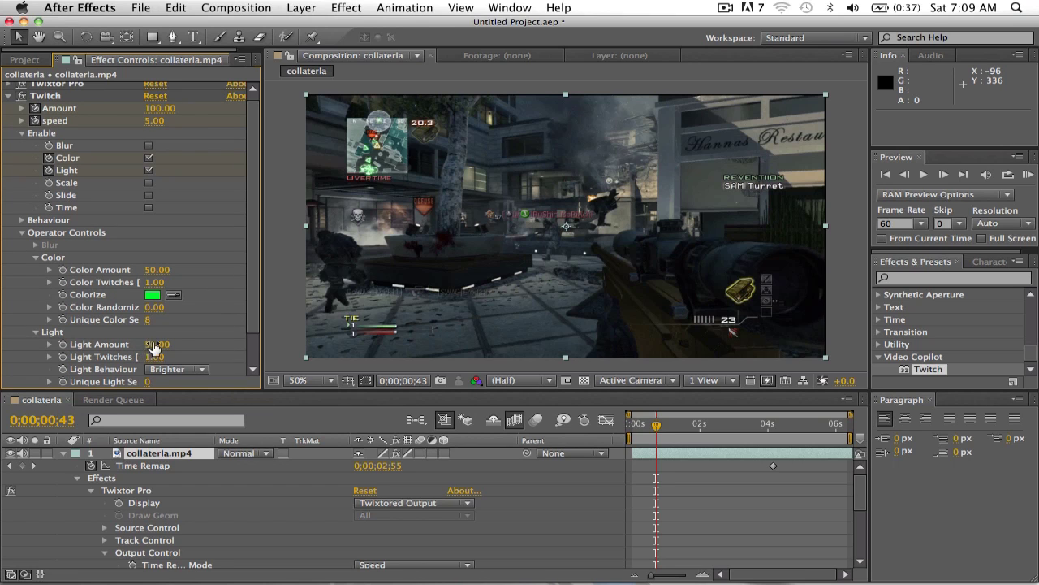
{"action": "left_click_drag", "start_coordinate": [154, 348], "coordinate": [170, 342]}
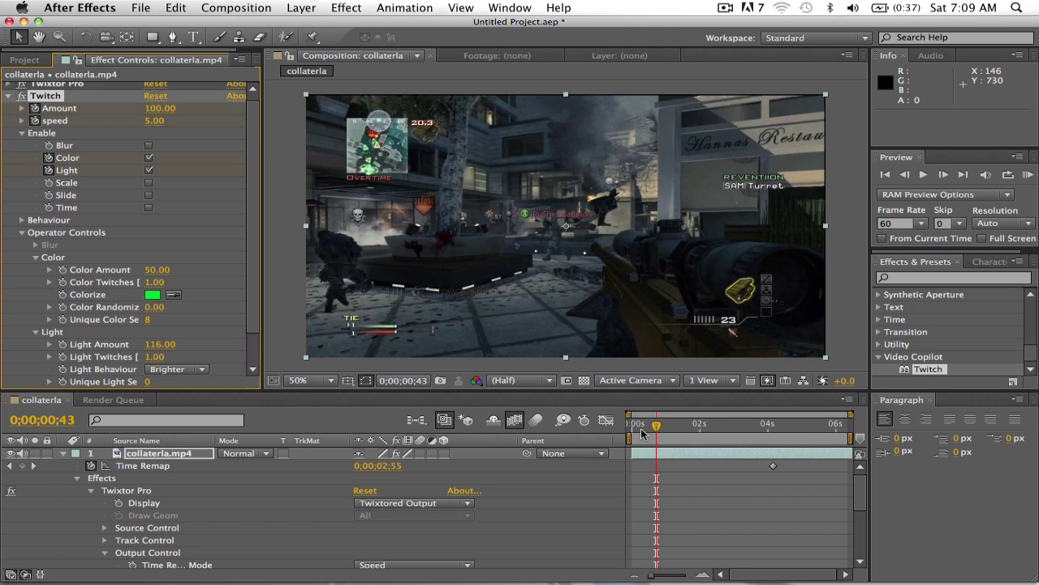
{"action": "mouse_move", "coordinate": [656, 426]}
{"action": "left_mouse_down"}
{"action": "mouse_move", "coordinate": [648, 429]}
{"action": "mouse_move", "coordinate": [773, 431]}
{"action": "left_mouse_up"}
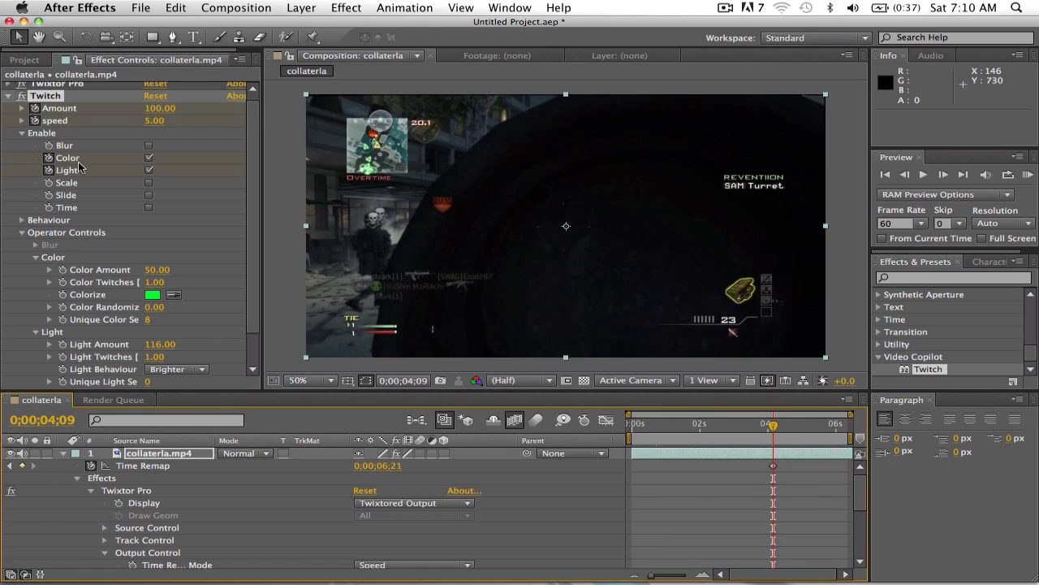
Step: Keyframe Twitch Amount and speed at the scope-in, return to about 0;40, and render a preview
{"action": "left_click", "coordinate": [158, 110]}
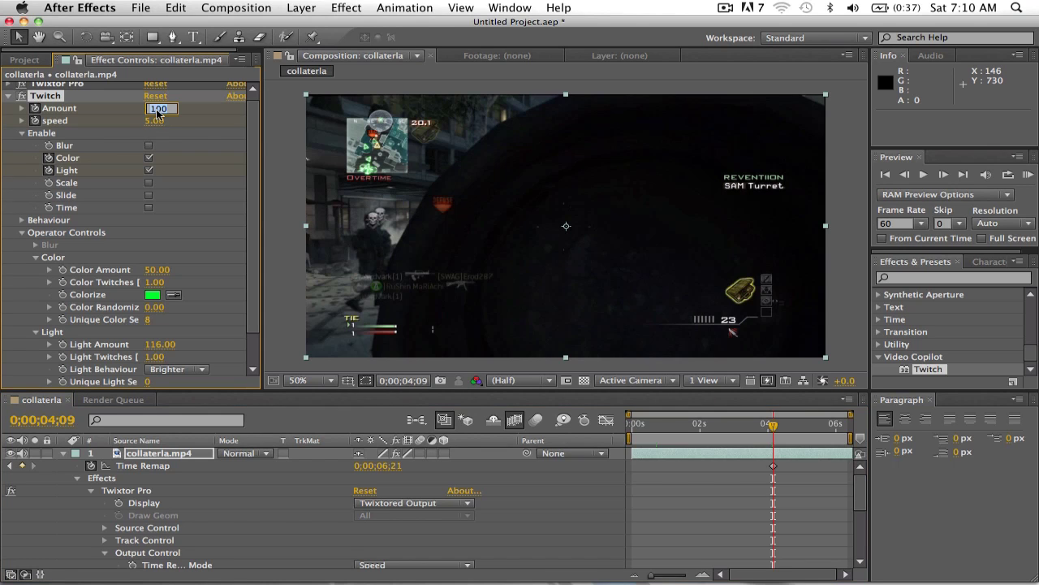
{"action": "scroll", "coordinate": [202, 132], "scroll_direction": "down", "scroll_amount": 2}
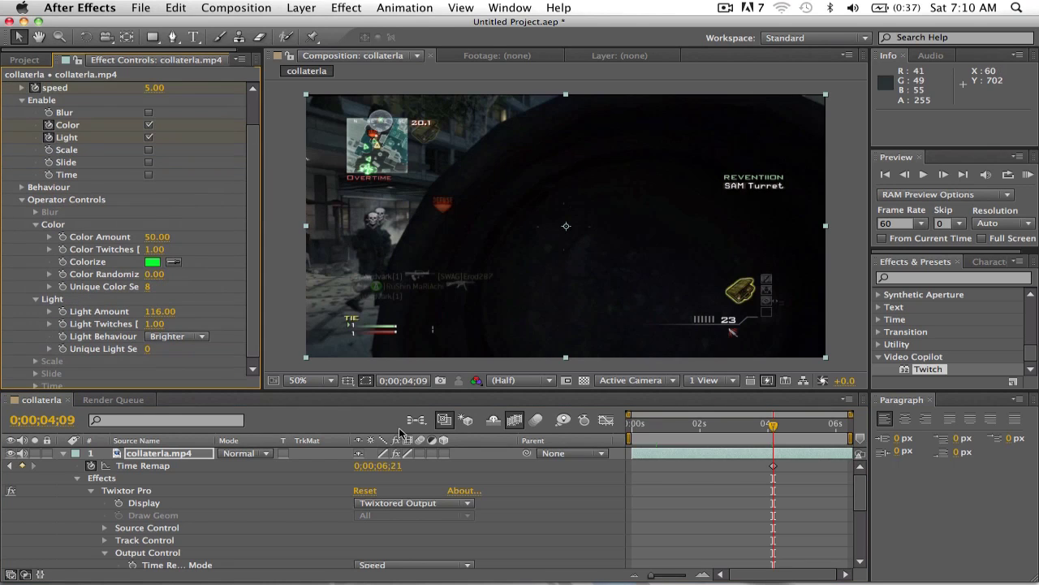
{"action": "left_click_drag", "start_coordinate": [862, 491], "coordinate": [850, 539]}
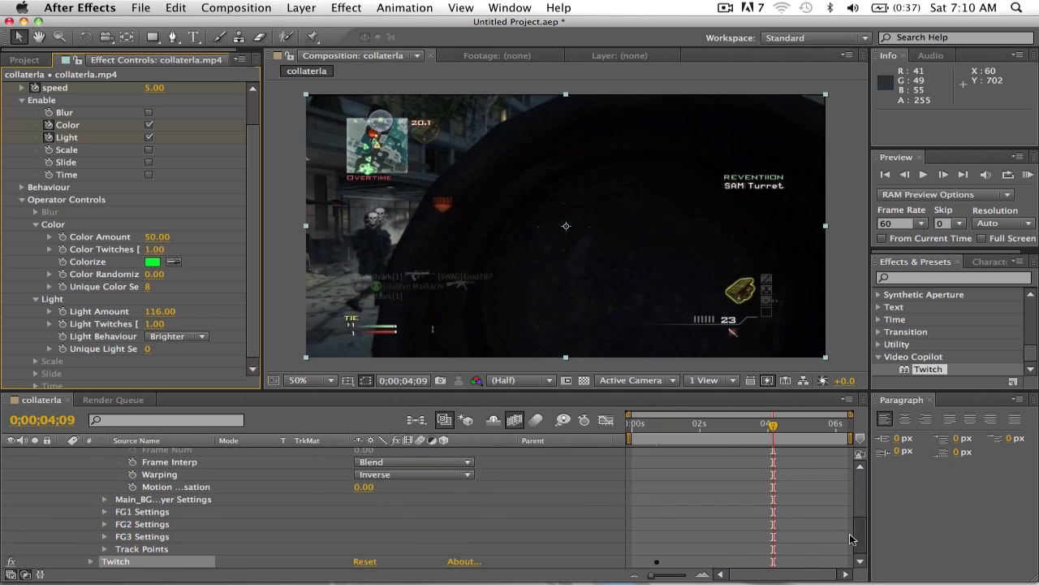
{"action": "left_click", "coordinate": [90, 561]}
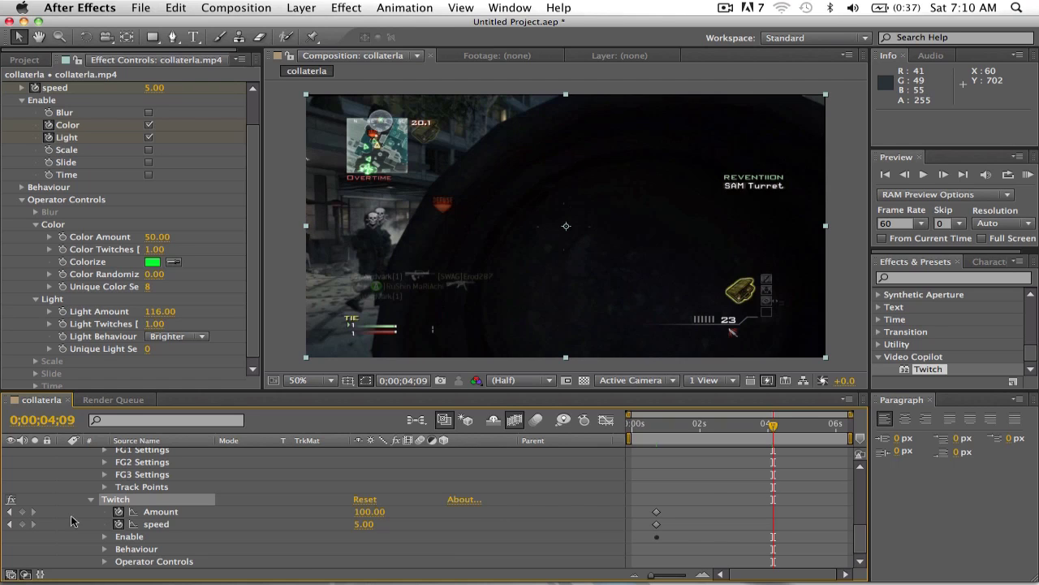
{"action": "left_click", "coordinate": [22, 511]}
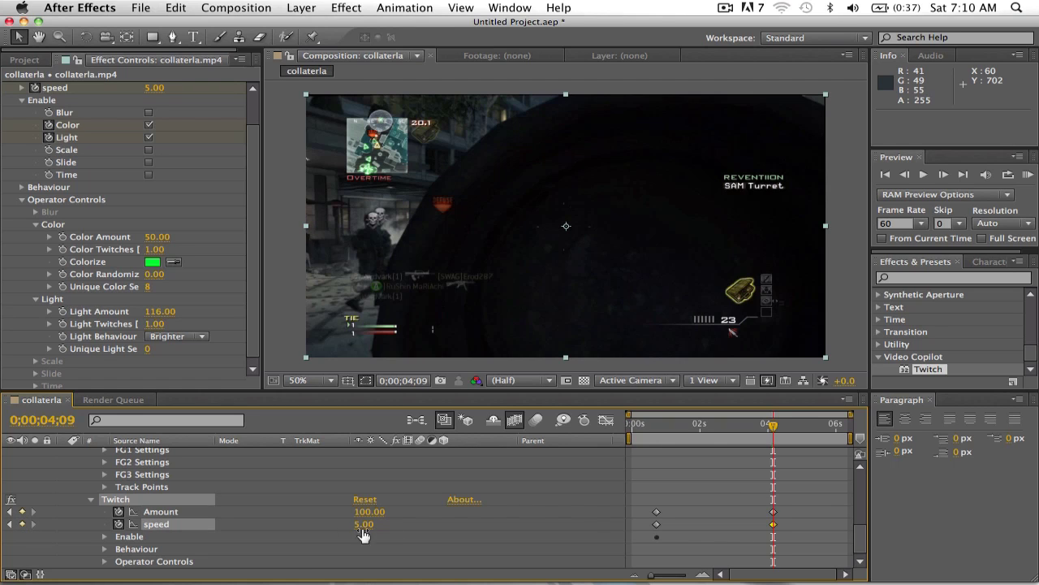
{"action": "mouse_move", "coordinate": [671, 423]}
{"action": "left_mouse_down"}
{"action": "mouse_move", "coordinate": [657, 433]}
{"action": "mouse_move", "coordinate": [772, 432]}
{"action": "mouse_move", "coordinate": [657, 437]}
{"action": "left_mouse_up"}
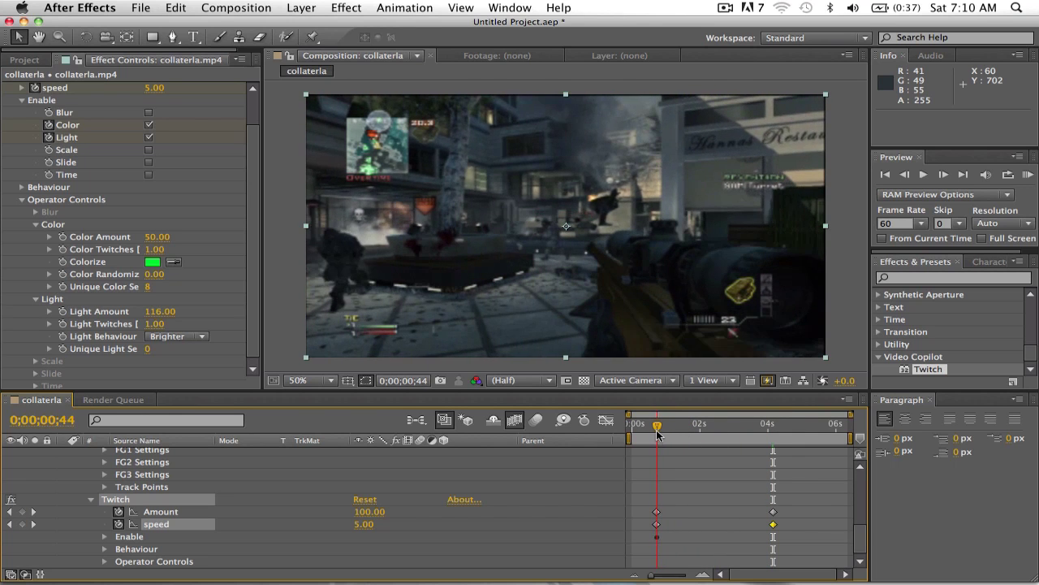
{"action": "left_click", "coordinate": [1028, 175]}
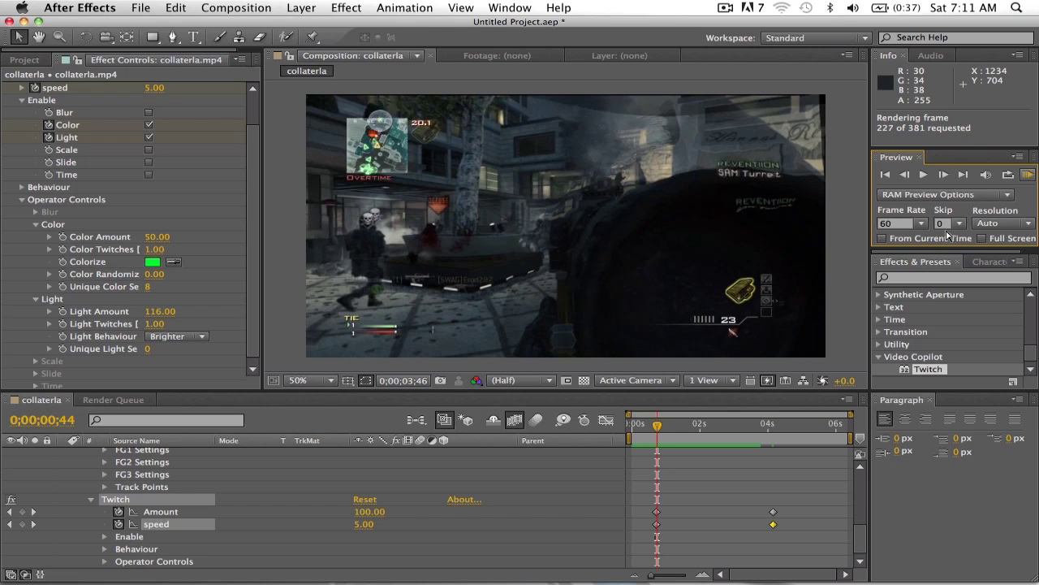
{"action": "left_click", "coordinate": [1029, 175]}
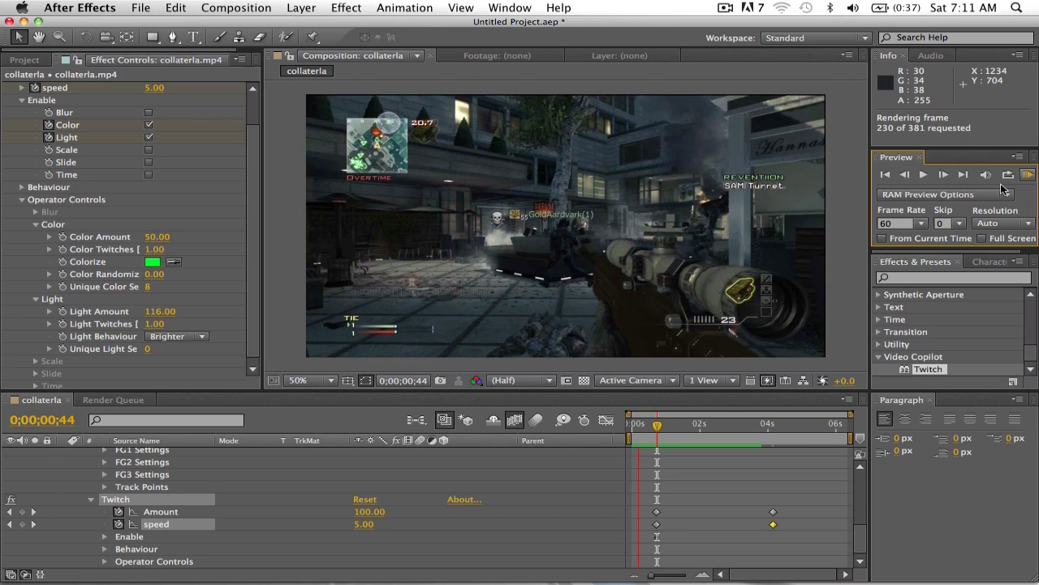
{"action": "key", "text": "space"}
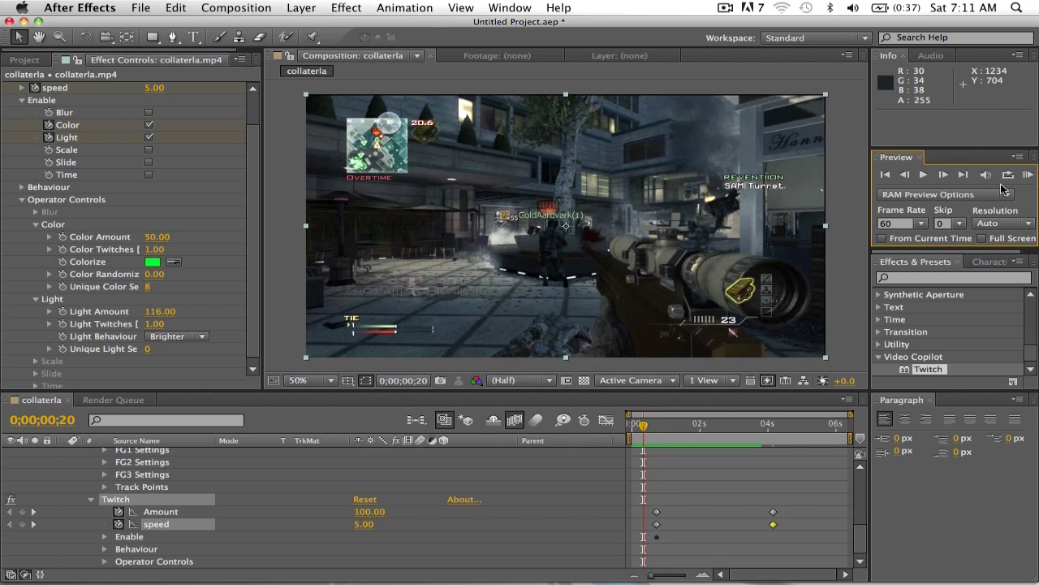
Step: Drop the Twitch Color Amount from 50 to 35, then park the playhead near 2;22
{"action": "left_click", "coordinate": [643, 425]}
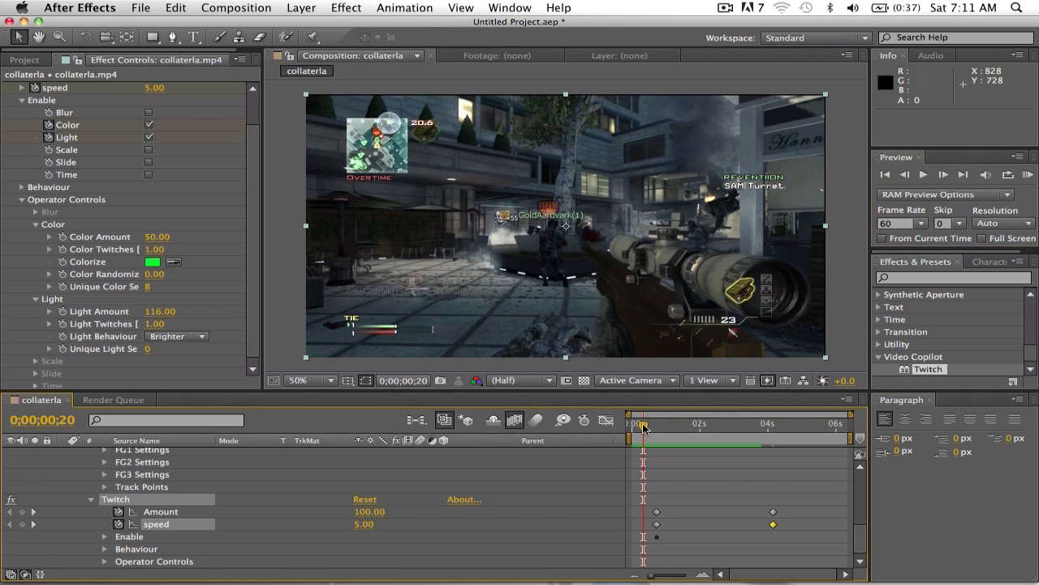
{"action": "left_click_drag", "start_coordinate": [647, 427], "coordinate": [751, 433]}
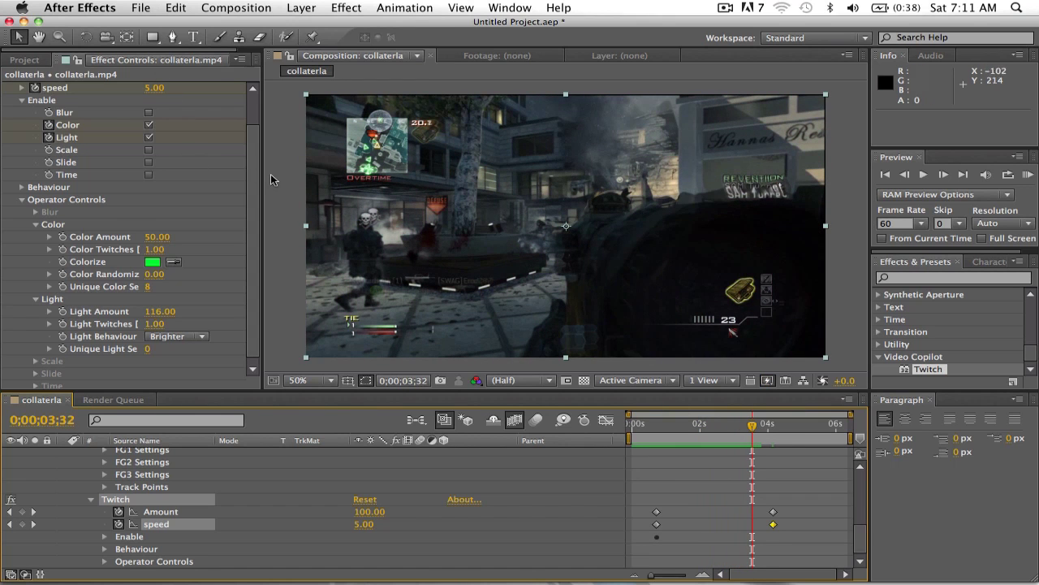
{"action": "left_click_drag", "start_coordinate": [163, 237], "coordinate": [147, 237]}
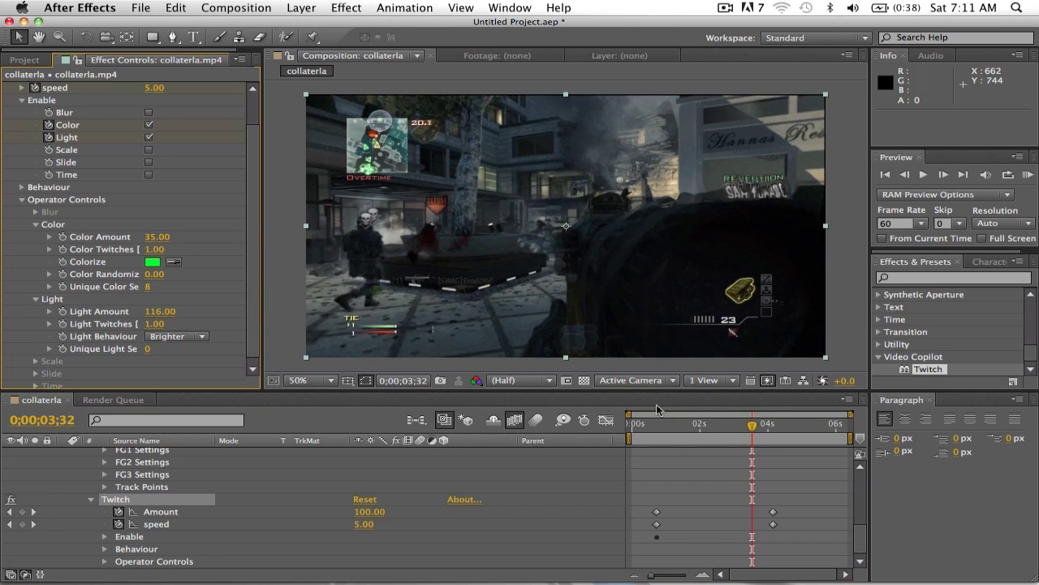
{"action": "left_click", "coordinate": [668, 426]}
{"action": "left_click_drag", "start_coordinate": [669, 429], "coordinate": [712, 428]}
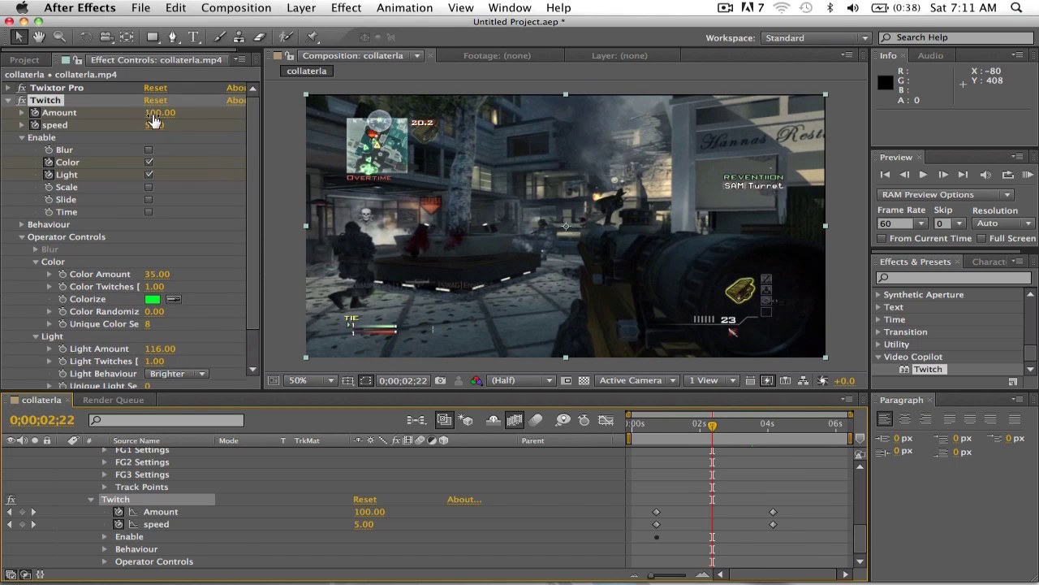
Step: Keyframe Twitch Amount at 119 near 2;22 and scrub to review the ramp
{"action": "left_click_drag", "start_coordinate": [154, 113], "coordinate": [169, 112]}
{"action": "mouse_move", "coordinate": [686, 439]}
{"action": "left_mouse_down"}
{"action": "mouse_move", "coordinate": [664, 441]}
{"action": "mouse_move", "coordinate": [750, 433]}
{"action": "left_mouse_up"}
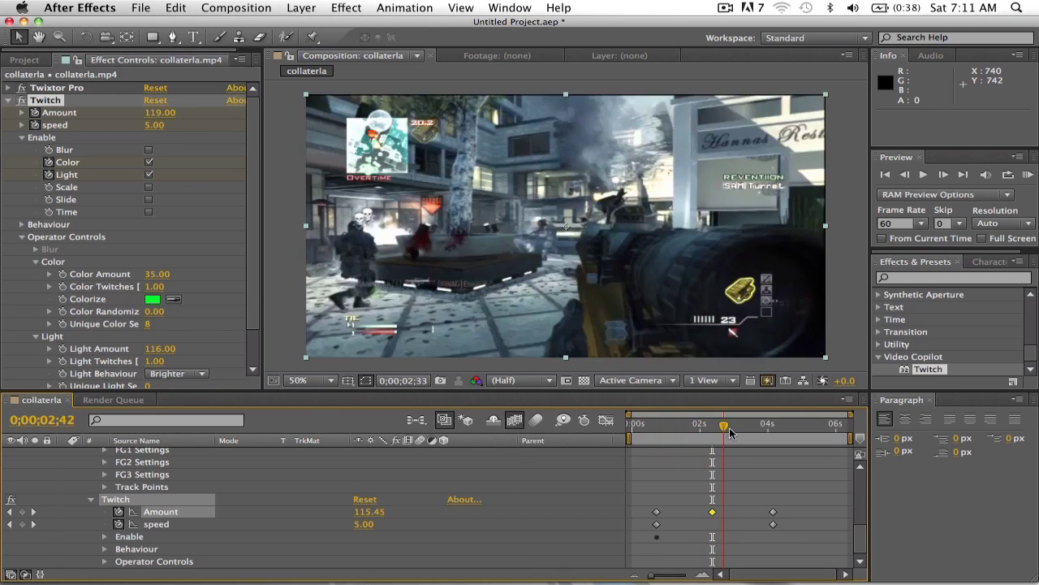
{"action": "mouse_move", "coordinate": [750, 433]}
{"action": "left_mouse_down"}
{"action": "mouse_move", "coordinate": [763, 433]}
{"action": "mouse_move", "coordinate": [749, 434]}
{"action": "left_mouse_up"}
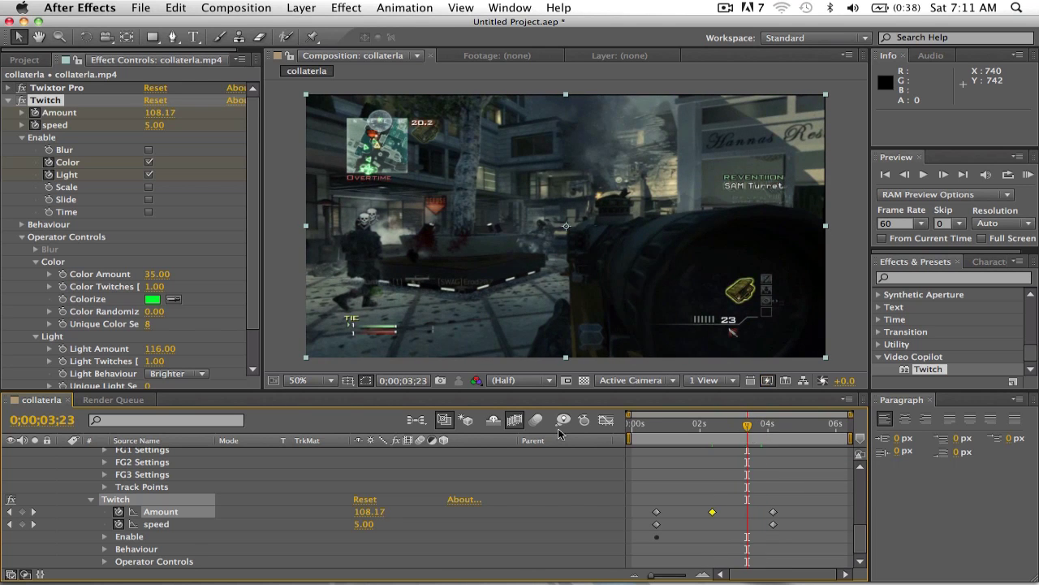